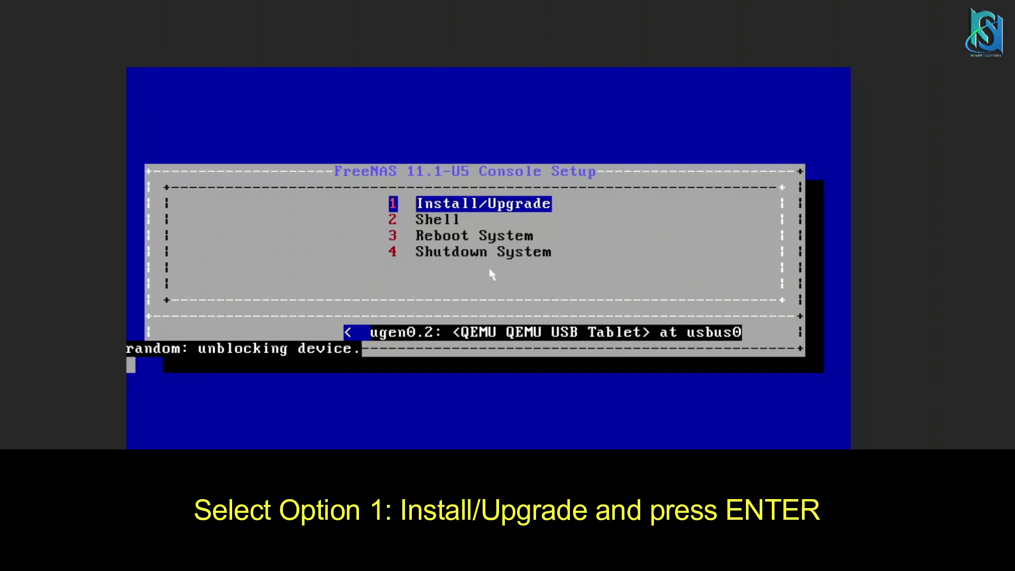
- Start Install/Upgrade and accept the low-RAM warning with Yes
{"action": "key", "text": "Return"}
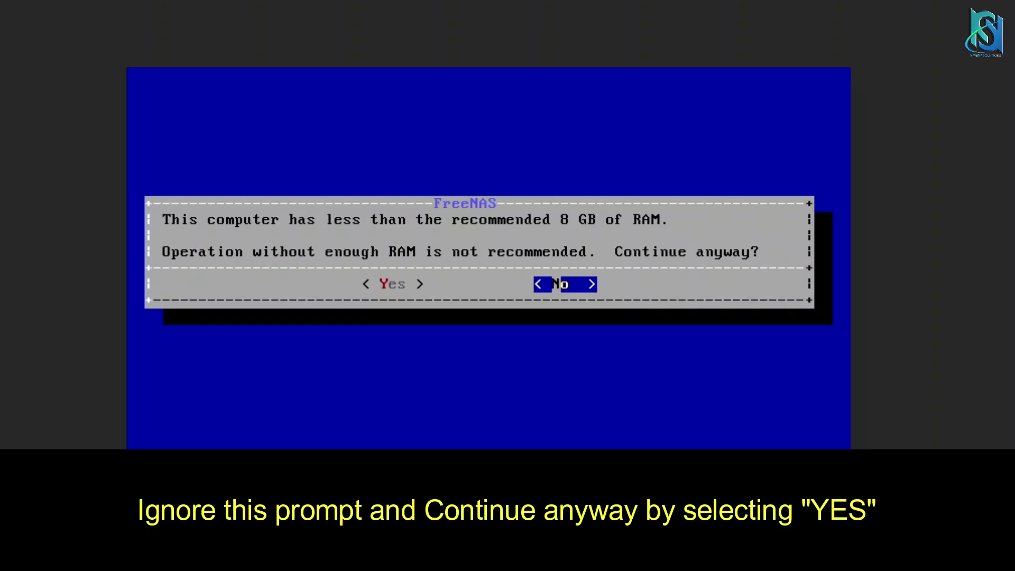
{"action": "key", "text": "Left"}
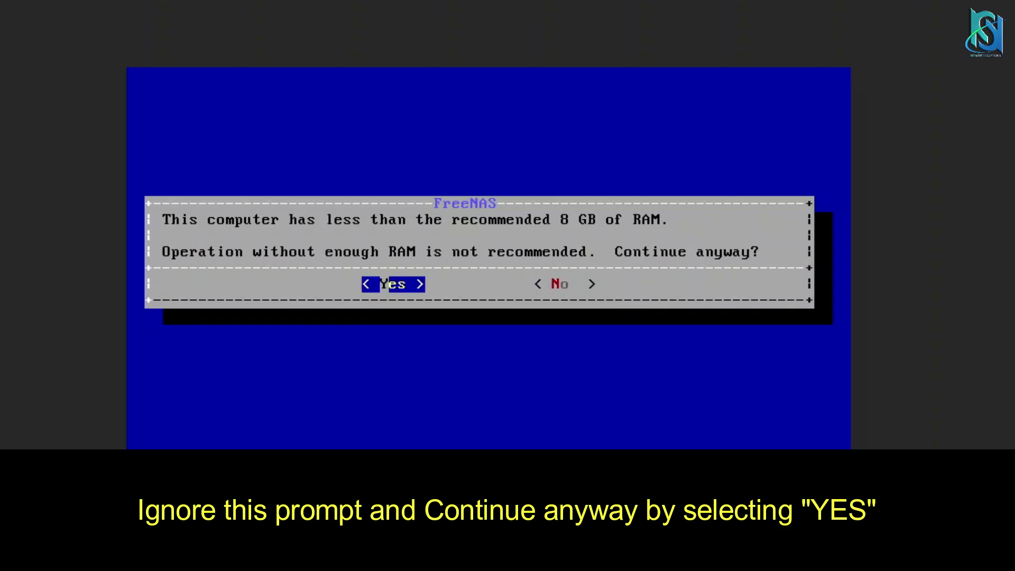
{"action": "key", "text": "Return"}
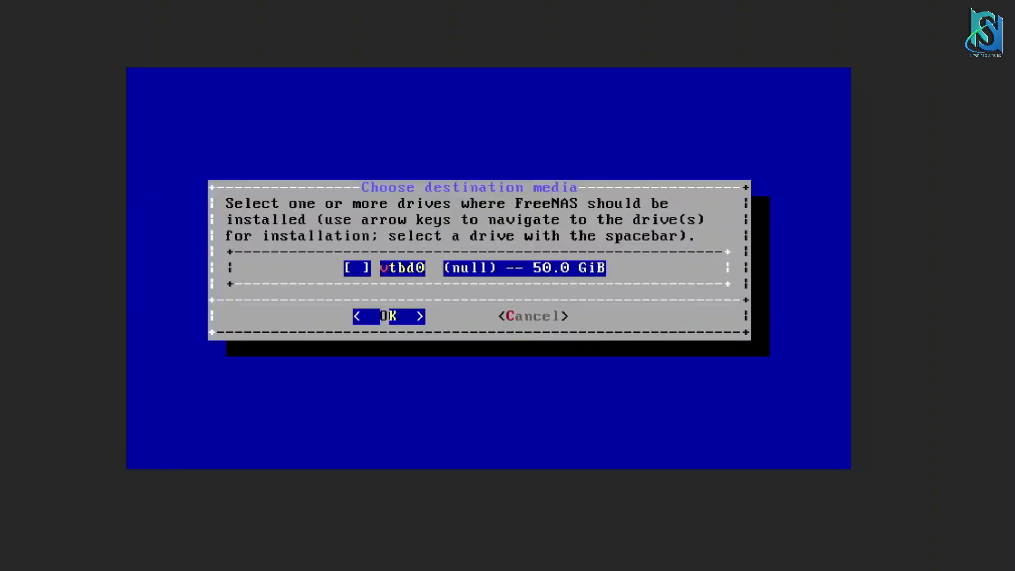
- Select the 50.0 GiB vtbd0 drive as the install target and confirm it
{"action": "key", "text": "Tab"}
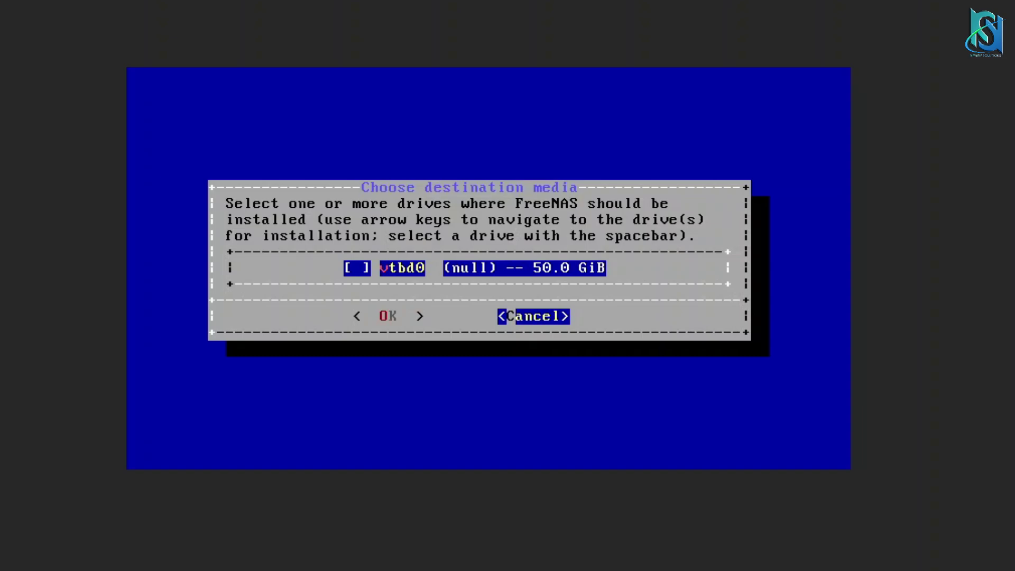
{"action": "key", "text": "Tab"}
{"action": "key", "text": "space"}
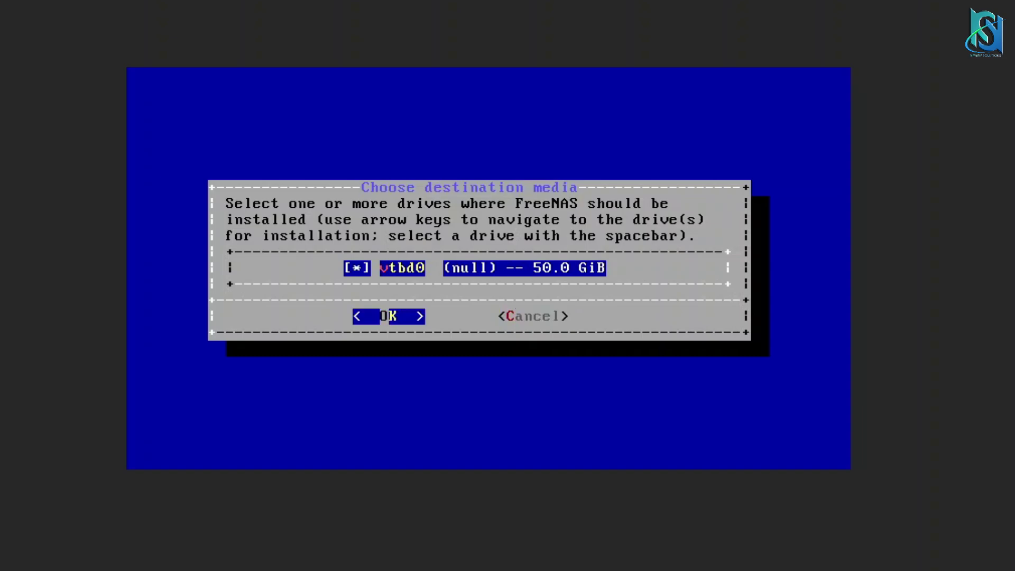
{"action": "key", "text": "space"}
{"action": "key", "text": "space"}
{"action": "key", "text": "Return"}
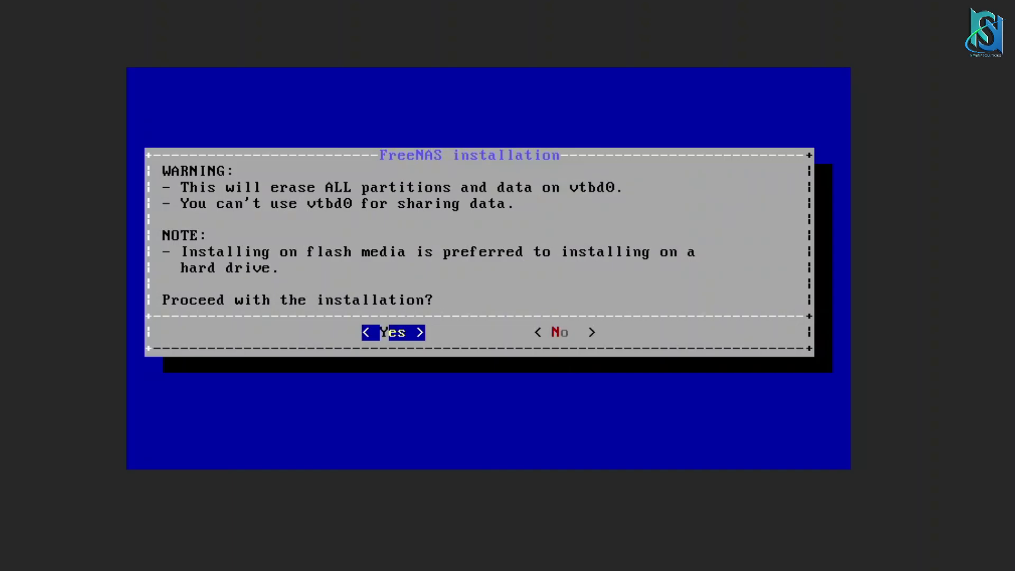
- Accept the vtbd0 erase warning, then enter and confirm the root password
{"action": "key", "text": "Return"}
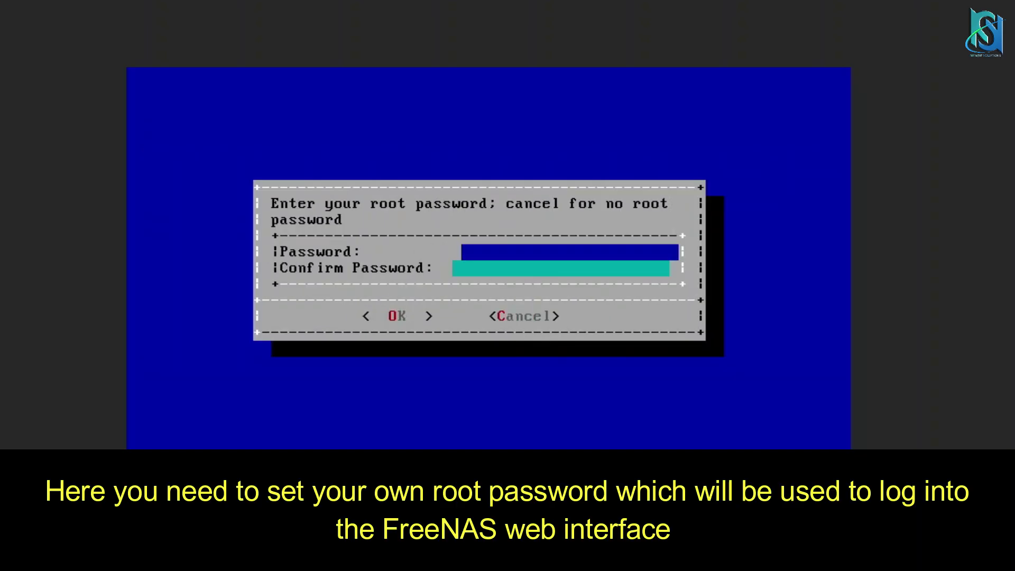
{"action": "type", "text": "********"}
{"action": "key", "text": "Tab"}
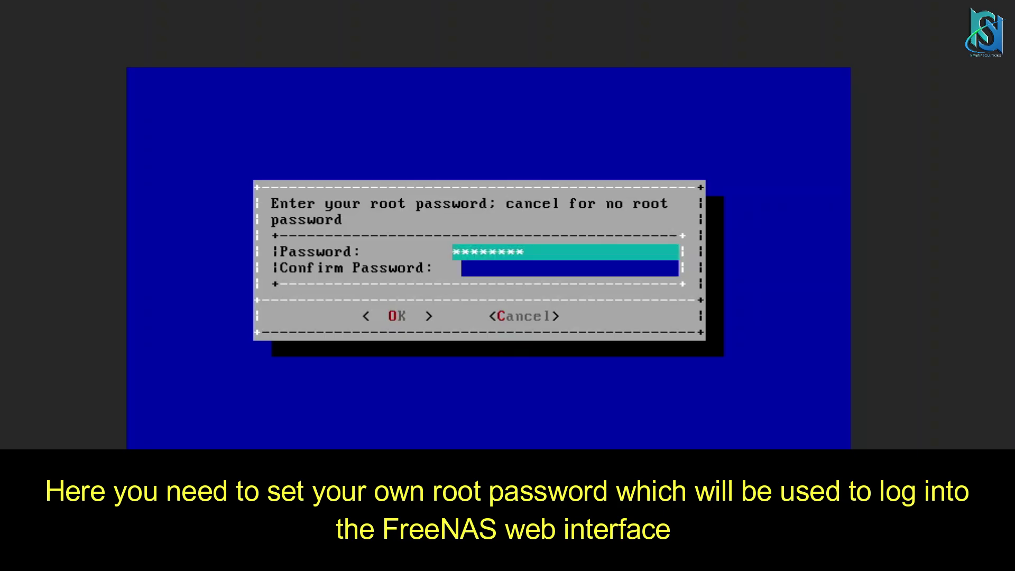
{"action": "type", "text": "********"}
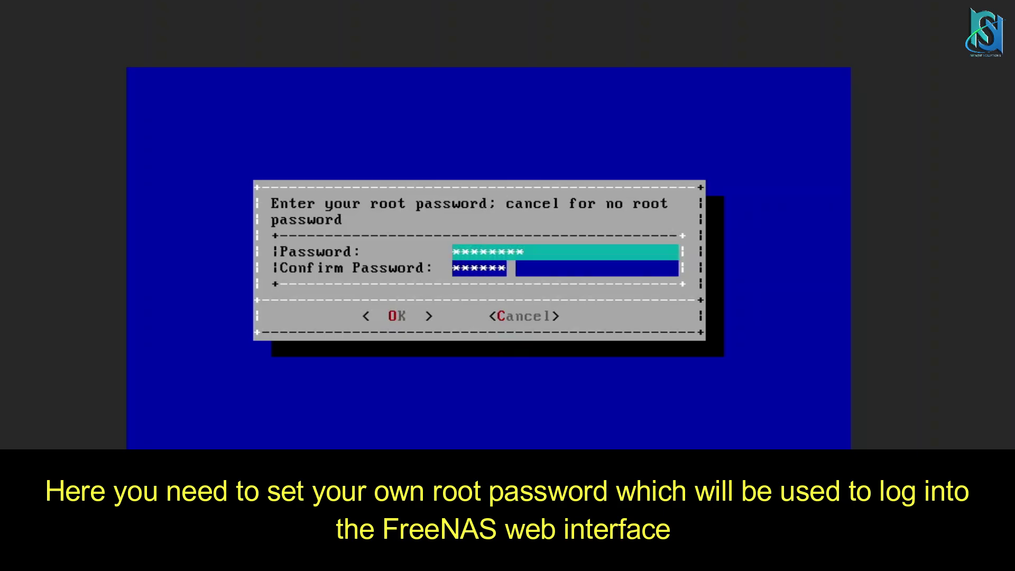
{"action": "key", "text": "Return"}
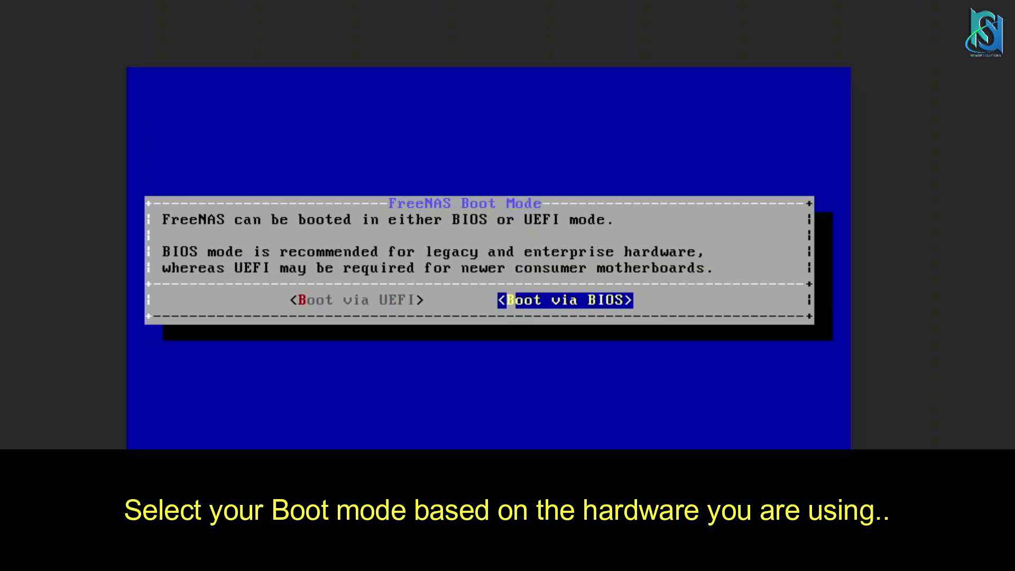
- Choose Boot via UEFI and run the FreeNAS installation onto vtbd0
{"action": "key", "text": "Left"}
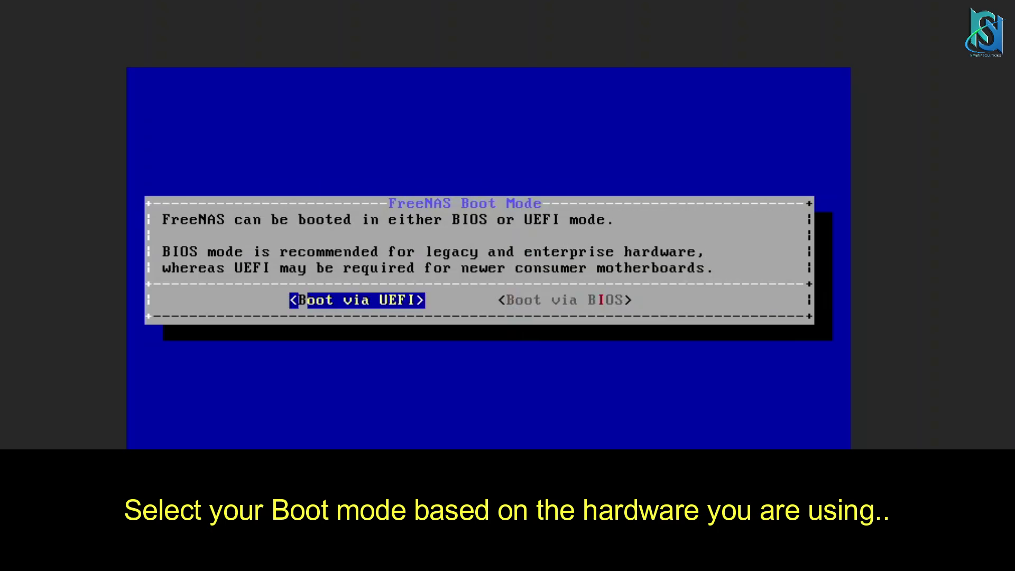
{"action": "key", "text": "Return"}
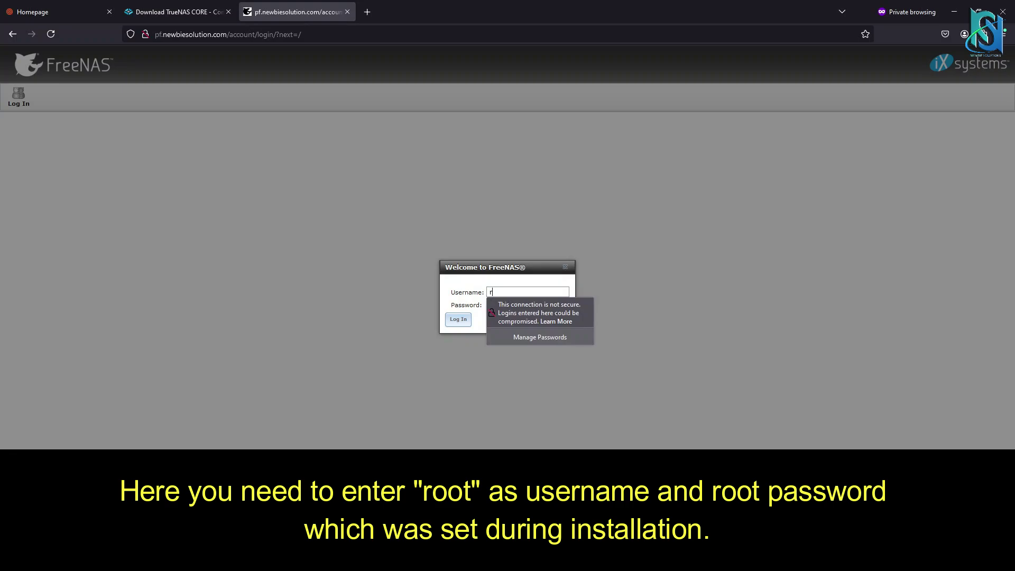
- Log in to the FreeNAS web interface as root with the root password
{"action": "type", "text": "oot"}
{"action": "left_click", "coordinate": [528, 305]}
{"action": "type", "text": "•••"}
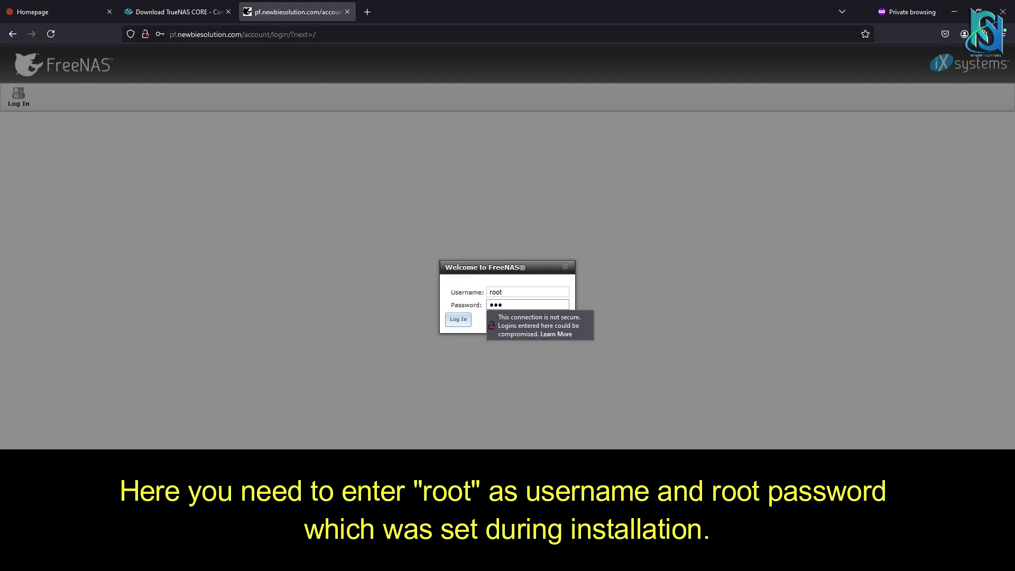
{"action": "type", "text": "•••••"}
{"action": "left_click", "coordinate": [460, 320]}
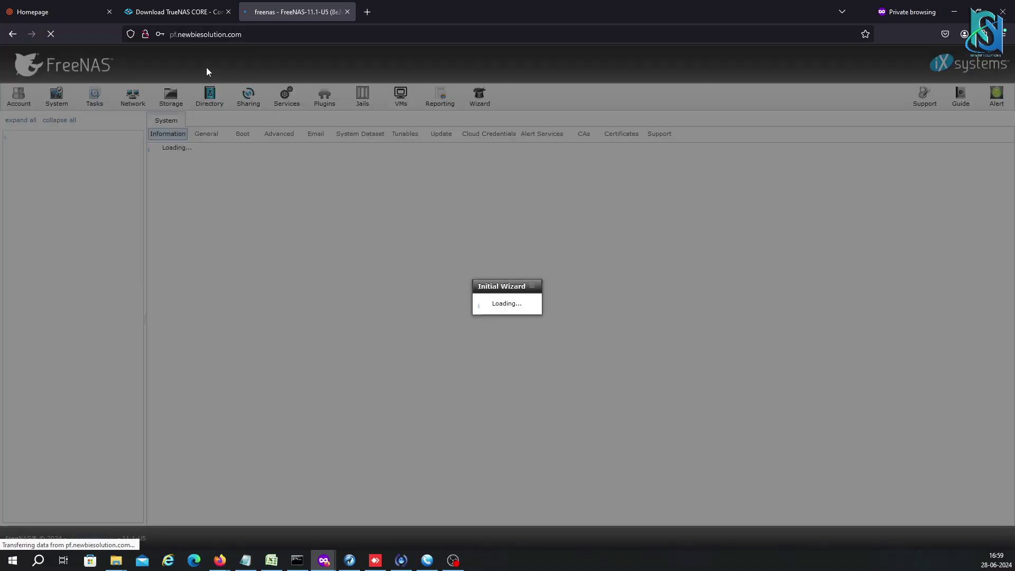
{"action": "left_click", "coordinate": [204, 12]}
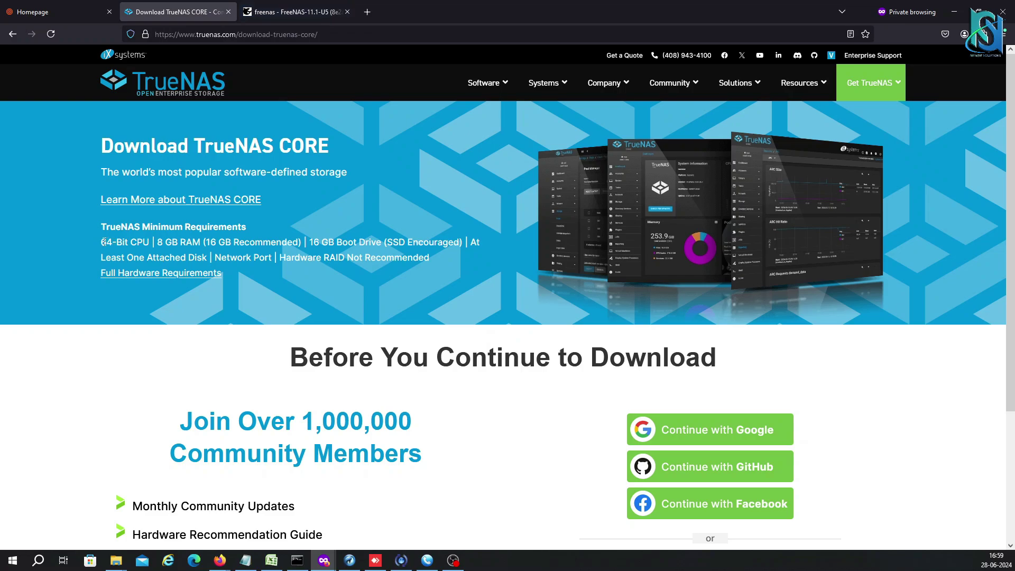
{"action": "left_click_drag", "start_coordinate": [103, 242], "coordinate": [432, 247]}
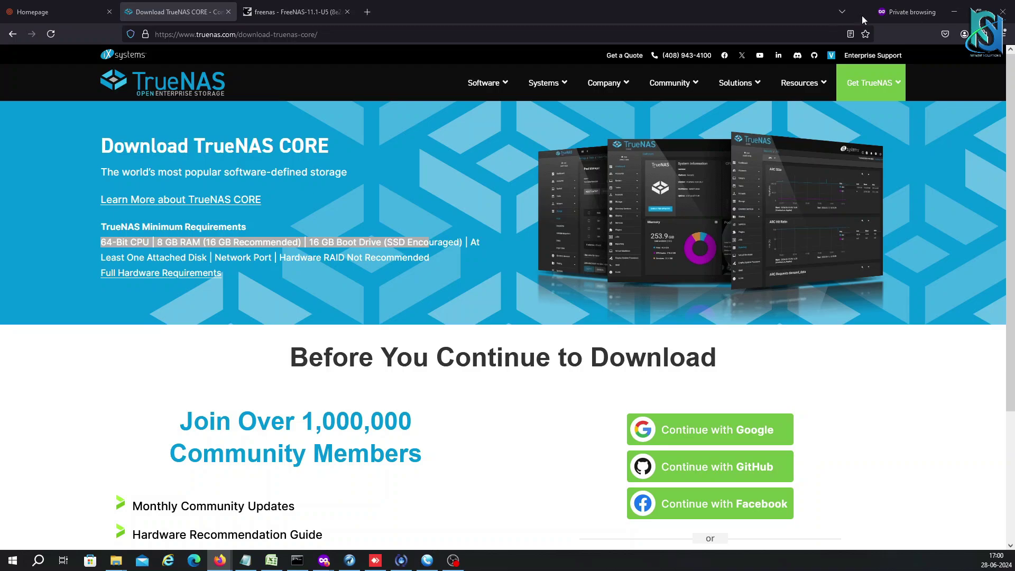
- Keep the default keyboard map and America/Los_Angeles timezone, then exit the wizard without creating a volume
{"action": "left_click", "coordinate": [296, 11]}
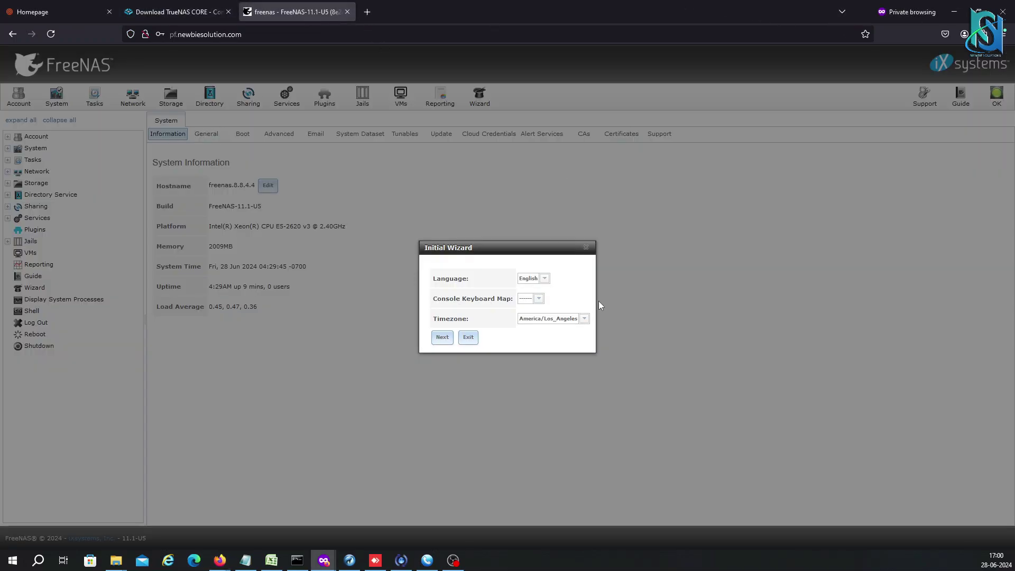
{"action": "left_click", "coordinate": [533, 299]}
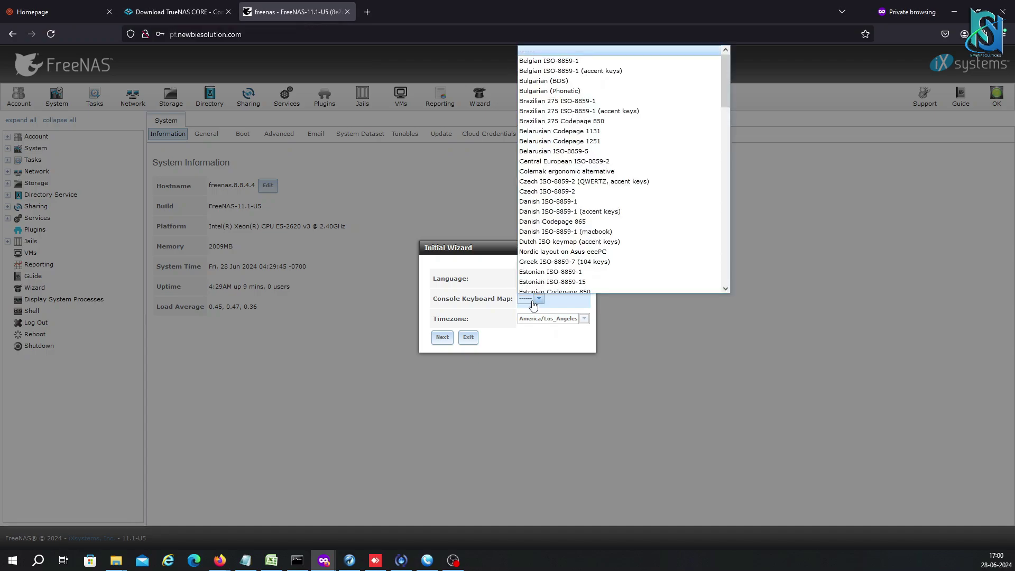
{"action": "left_click", "coordinate": [533, 299]}
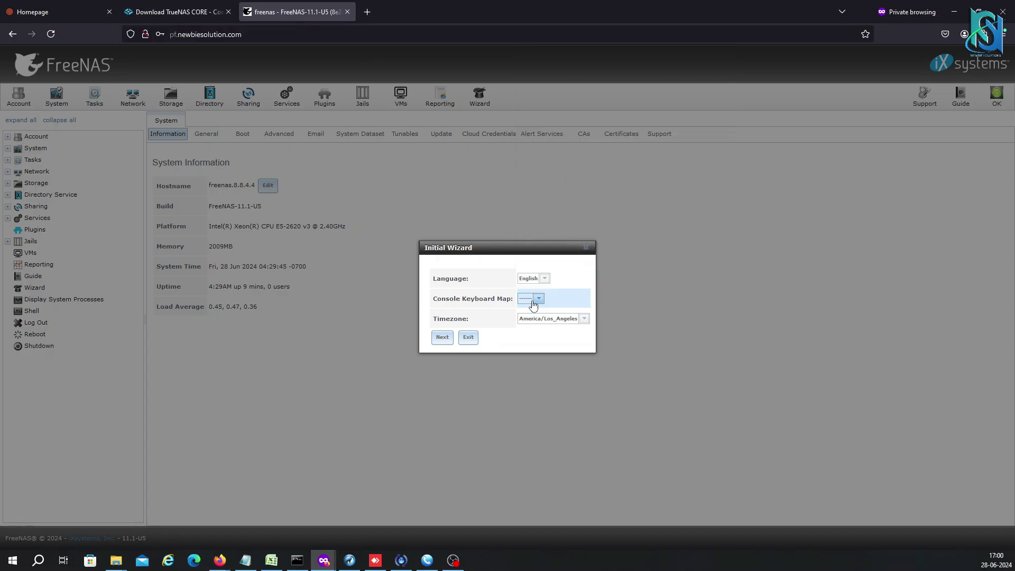
{"action": "left_click", "coordinate": [570, 321]}
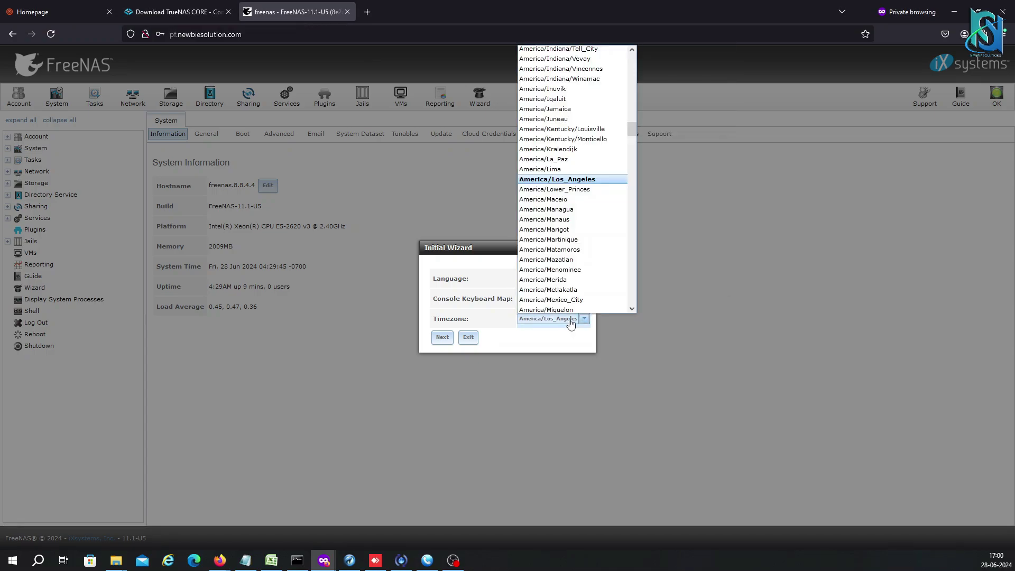
{"action": "left_click", "coordinate": [603, 181]}
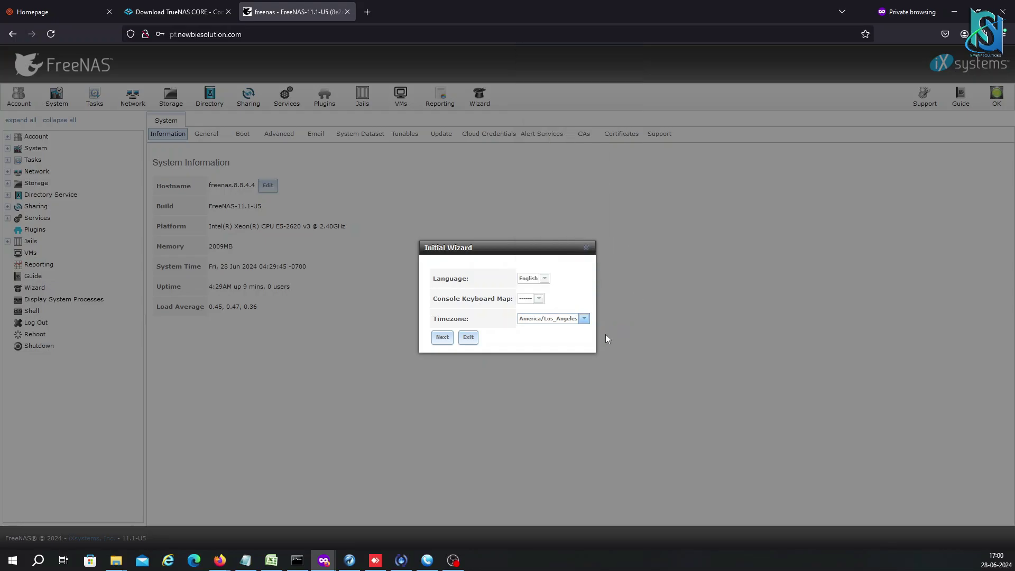
{"action": "left_click", "coordinate": [448, 341]}
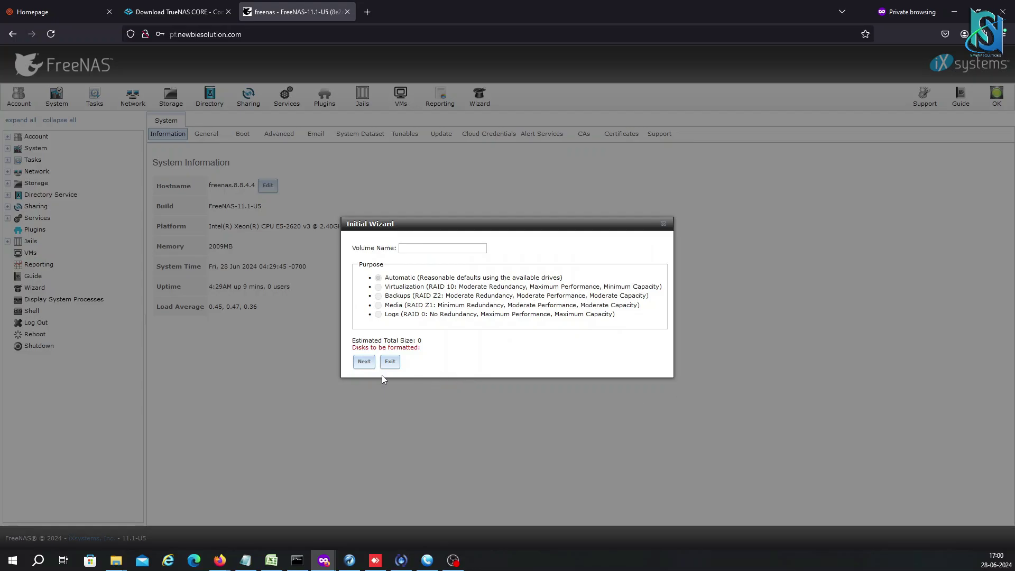
{"action": "left_click", "coordinate": [390, 361]}
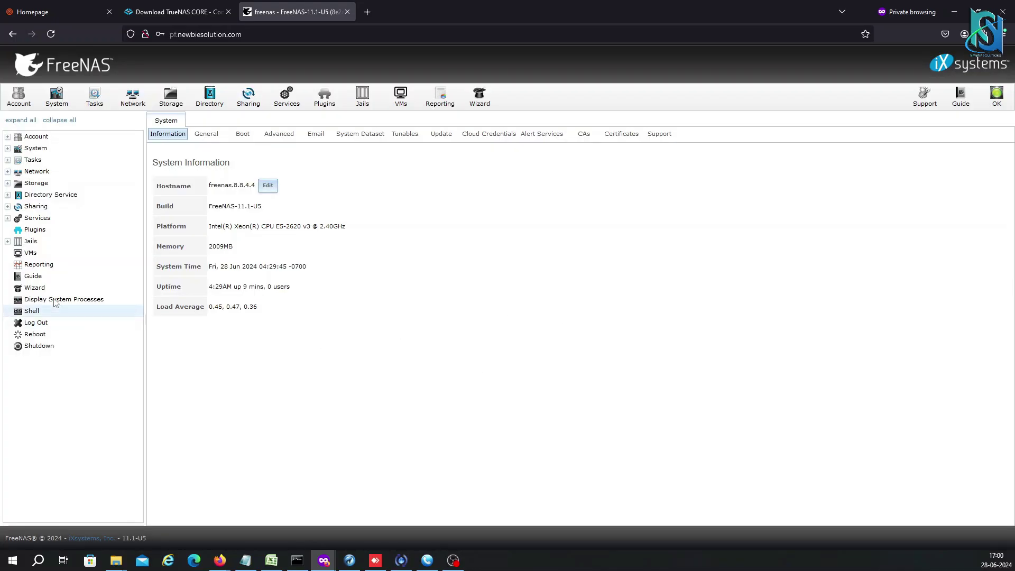
- Expand Account and Users in the navigation tree, browse System and Storage, and collapse Volumes
{"action": "left_click", "coordinate": [52, 137]}
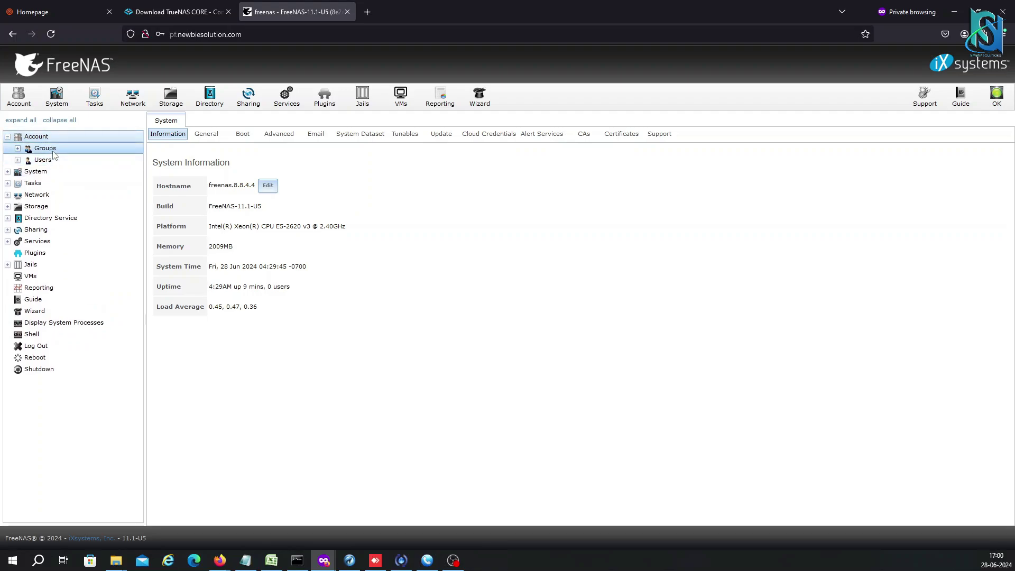
{"action": "left_click", "coordinate": [44, 160]}
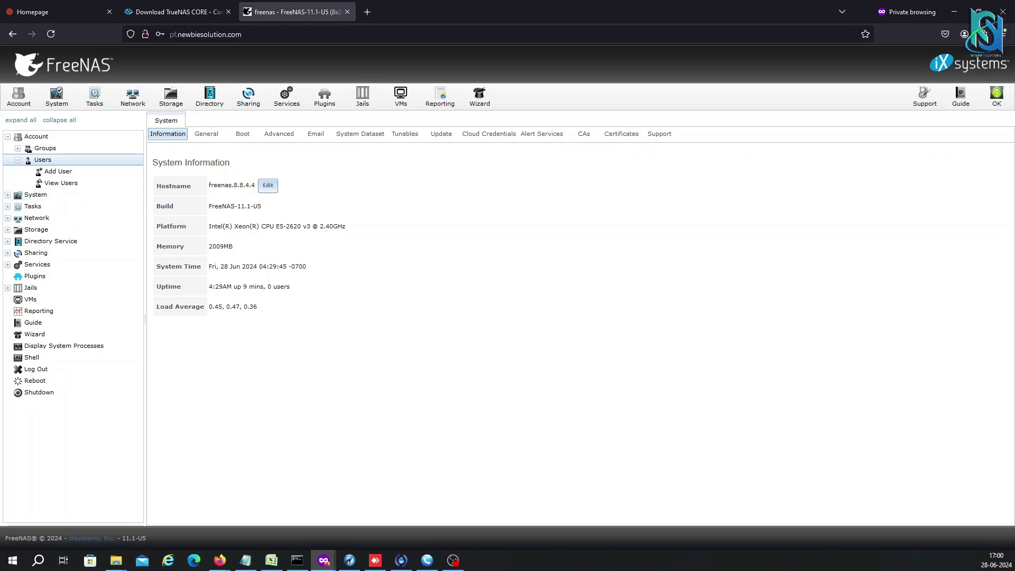
{"action": "key", "text": "alt+Tab"}
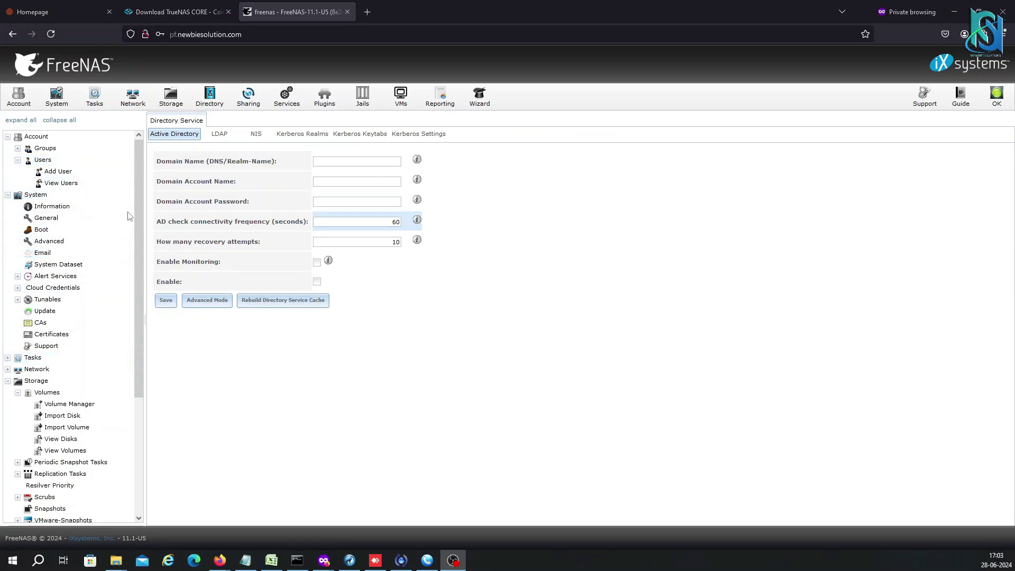
{"action": "left_click", "coordinate": [61, 169]}
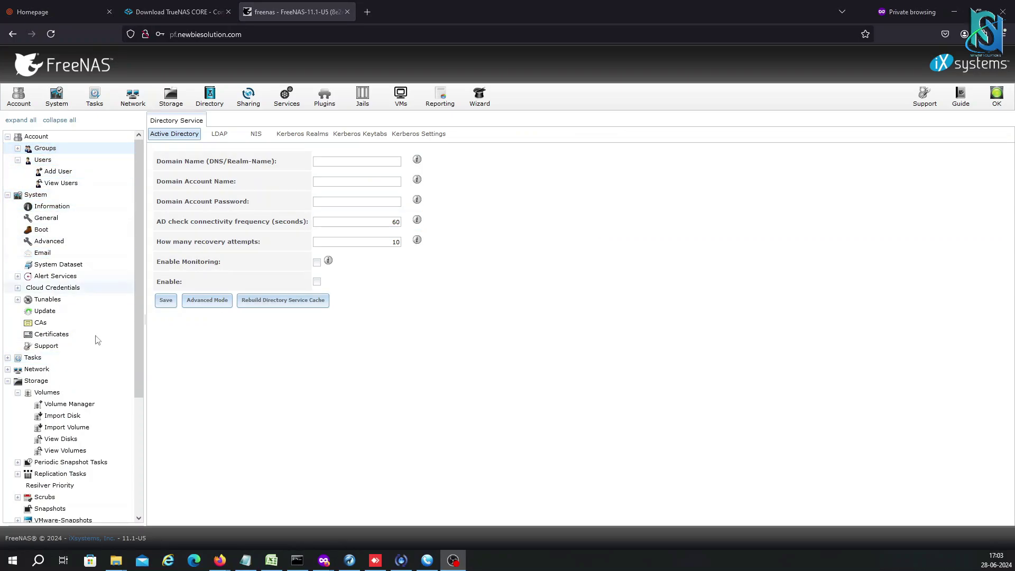
{"action": "left_click", "coordinate": [62, 393]}
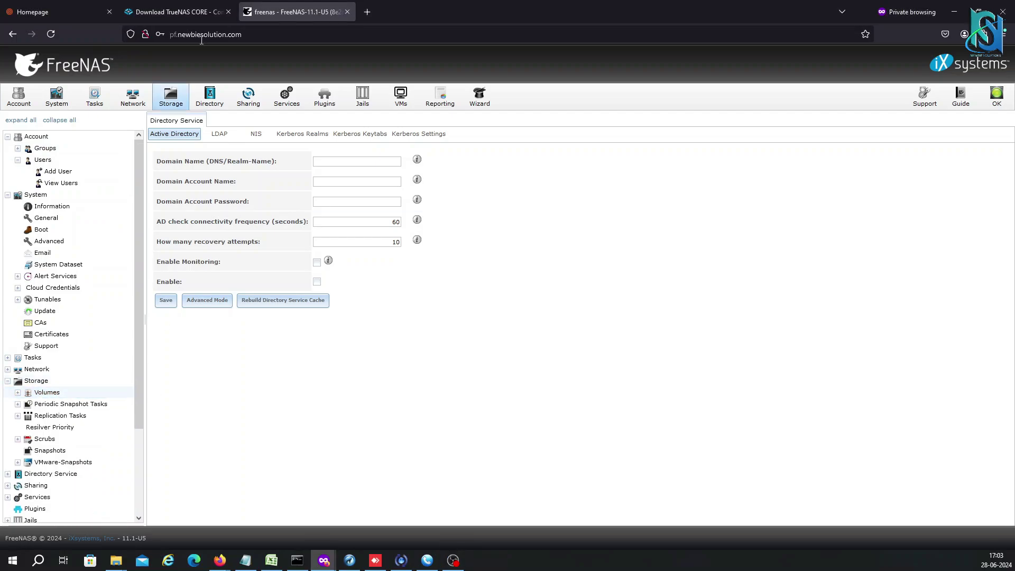
- Open Storage and view the disk list showing the single 53.7 GB vtbd0 disk
{"action": "left_click", "coordinate": [179, 100]}
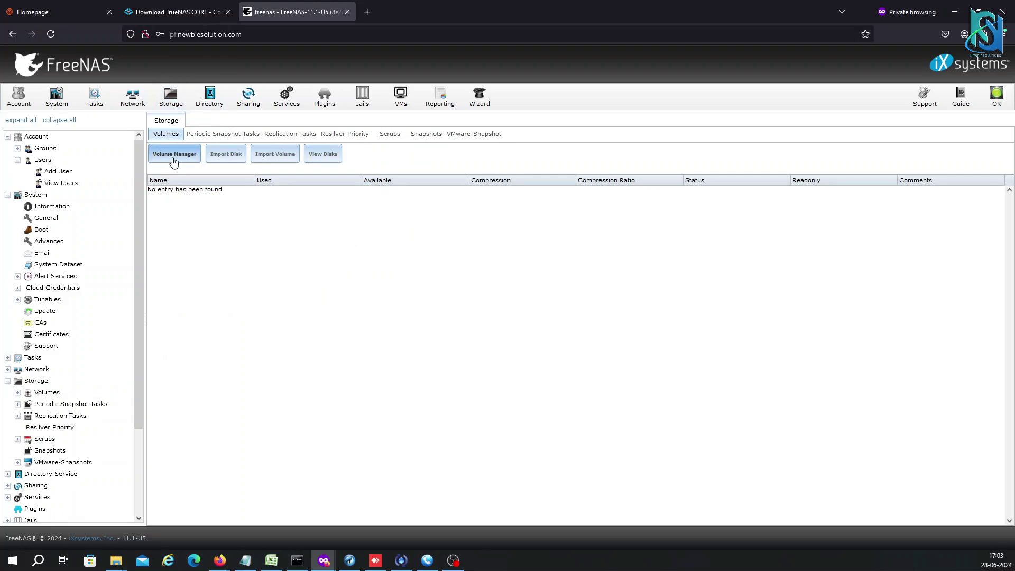
{"action": "left_click", "coordinate": [329, 160]}
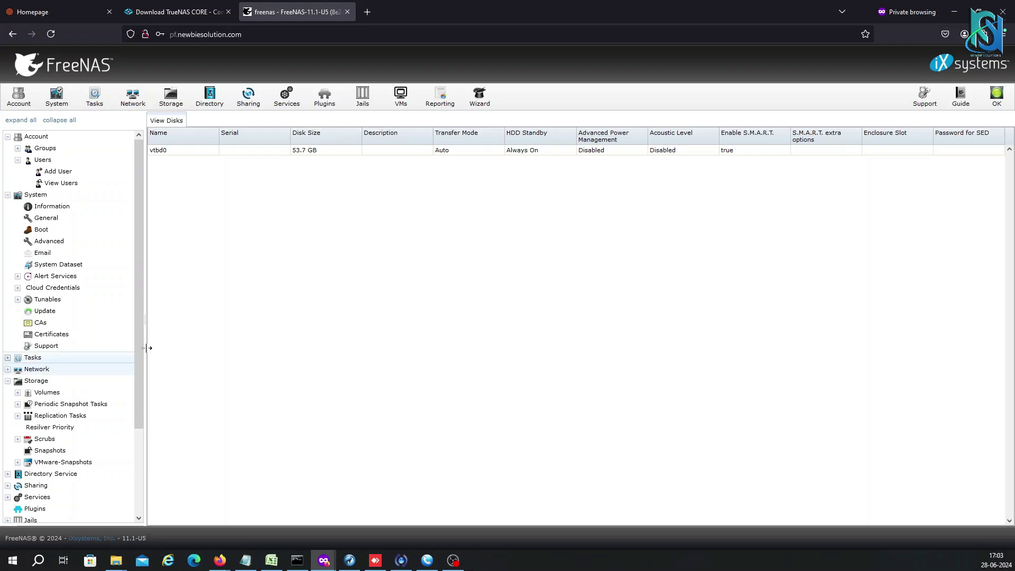
- Expand Sharing to list its five share types, then open the Shell at a root prompt
{"action": "left_click", "coordinate": [36, 486]}
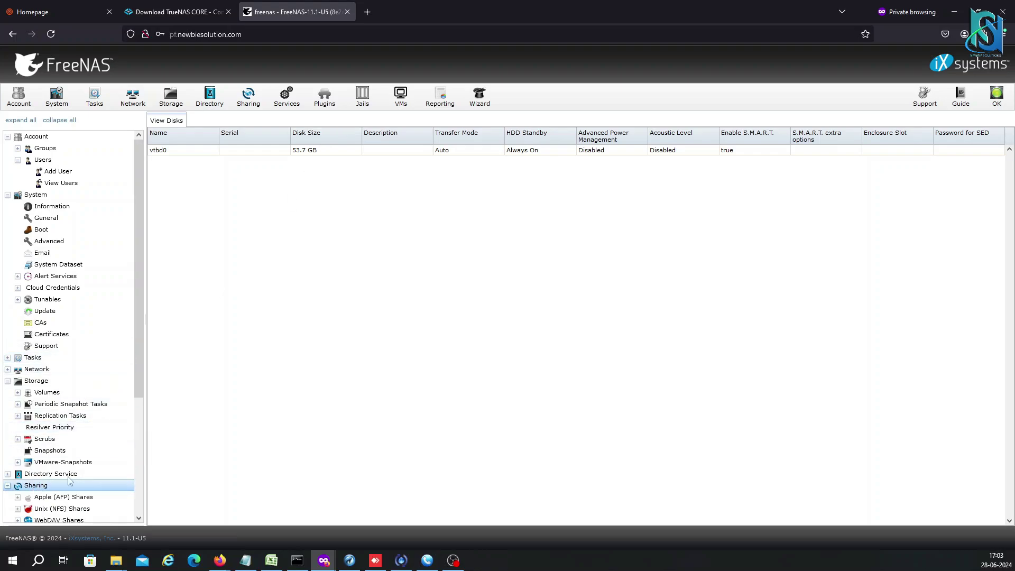
{"action": "scroll", "coordinate": [90, 467], "scroll_direction": "down", "scroll_amount": 3}
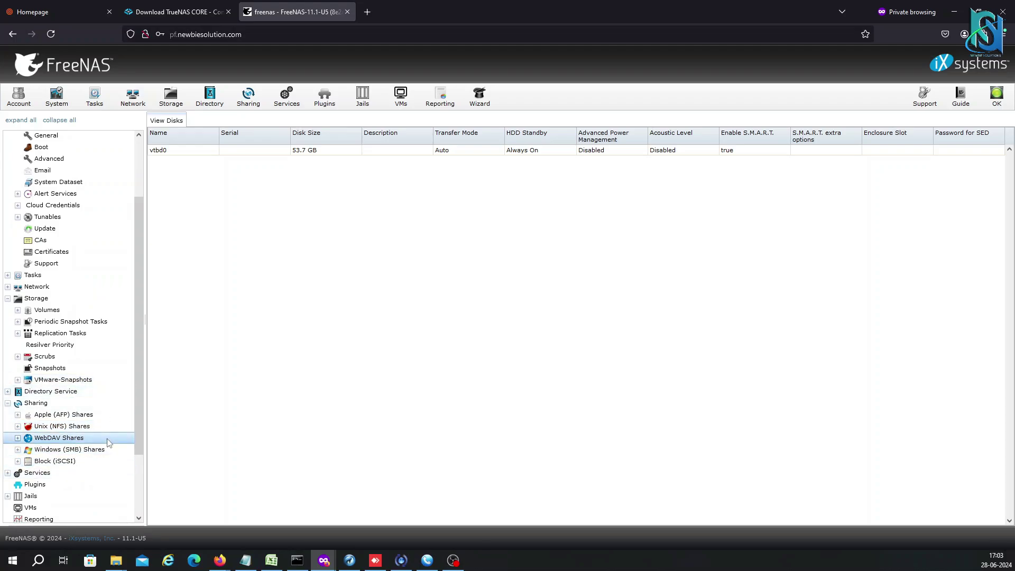
{"action": "scroll", "coordinate": [108, 443], "scroll_direction": "down", "scroll_amount": 3}
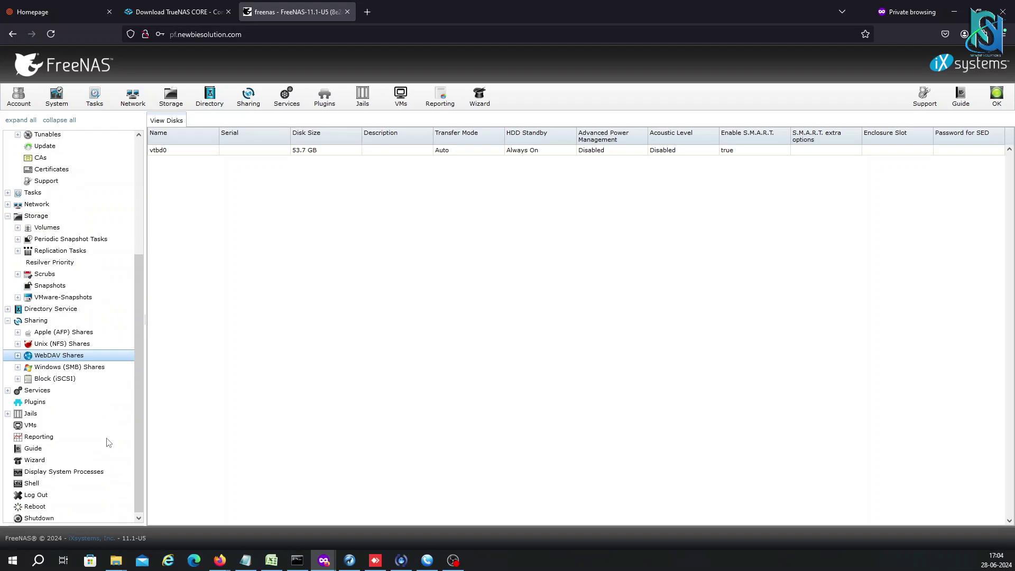
{"action": "left_click", "coordinate": [32, 483]}
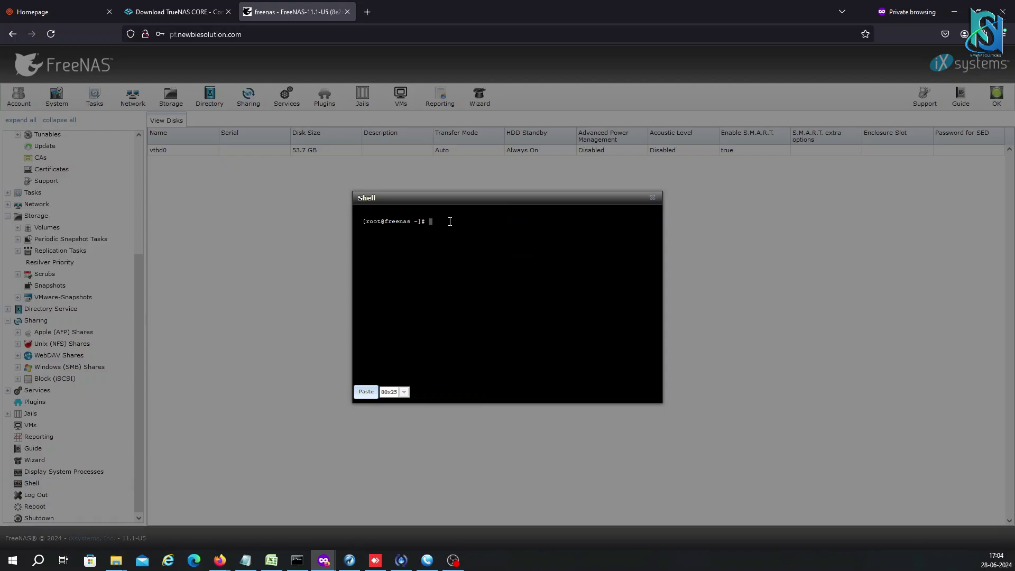
- Run htop in the Shell to review running processes, then close the Shell
{"action": "type", "text": "hh"}
{"action": "key", "text": "BackSpace"}
{"action": "type", "text": "top"}
{"action": "key", "text": "Return"}
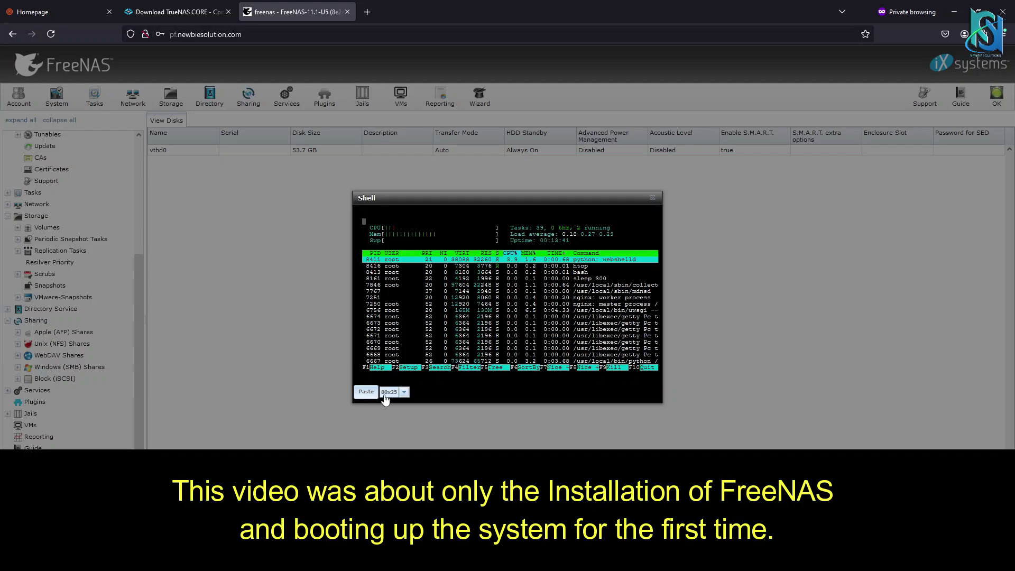
{"action": "left_click", "coordinate": [655, 199]}
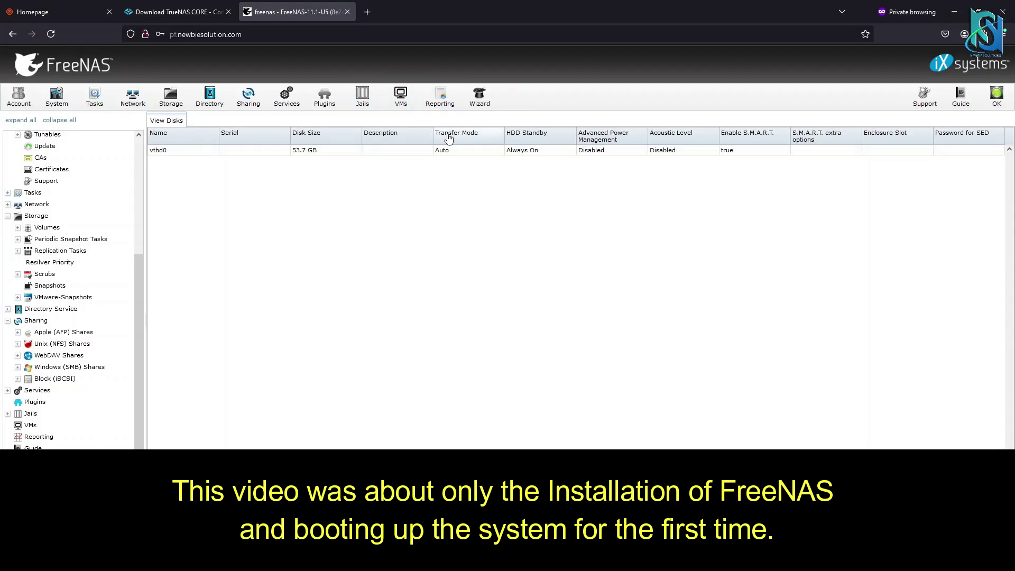
{"action": "left_click", "coordinate": [480, 106]}
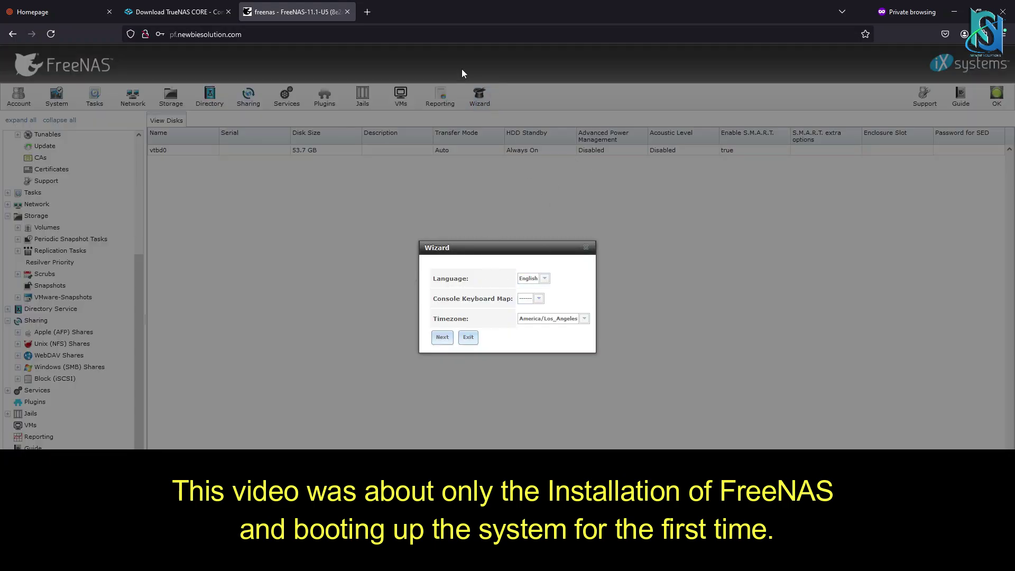
{"action": "left_click", "coordinate": [531, 303]}
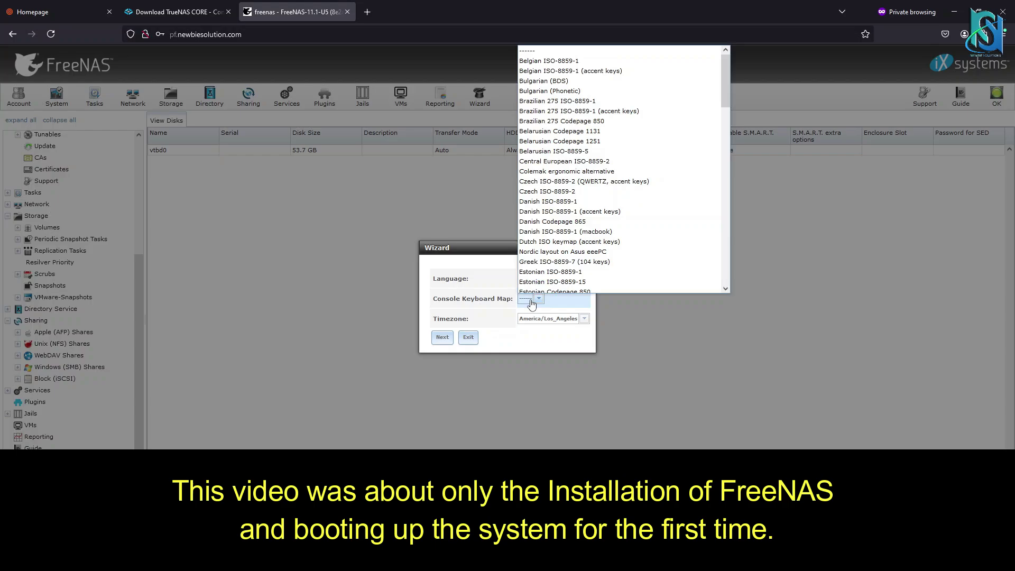
{"action": "left_click", "coordinate": [531, 305]}
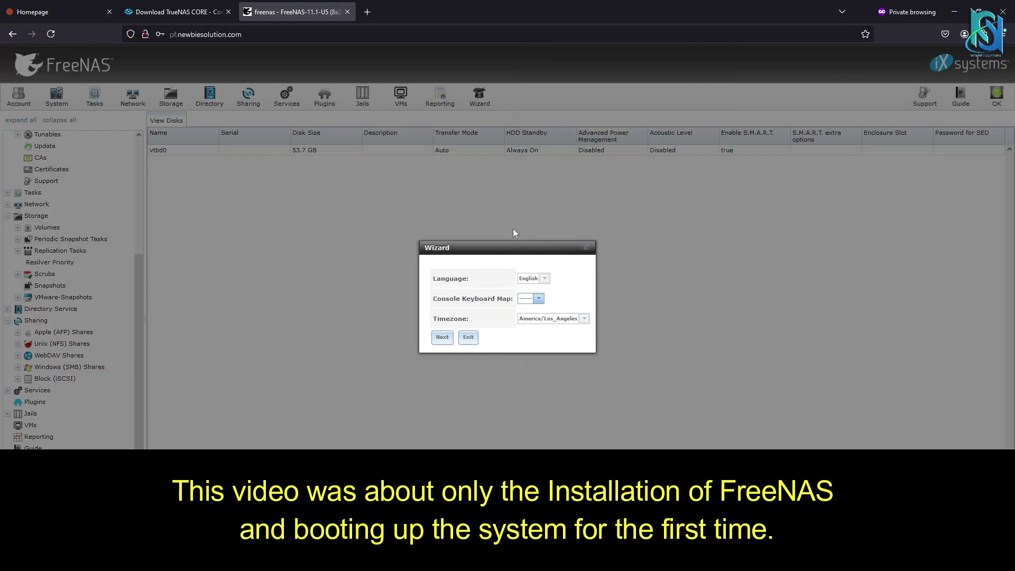
{"action": "left_click", "coordinate": [586, 248]}
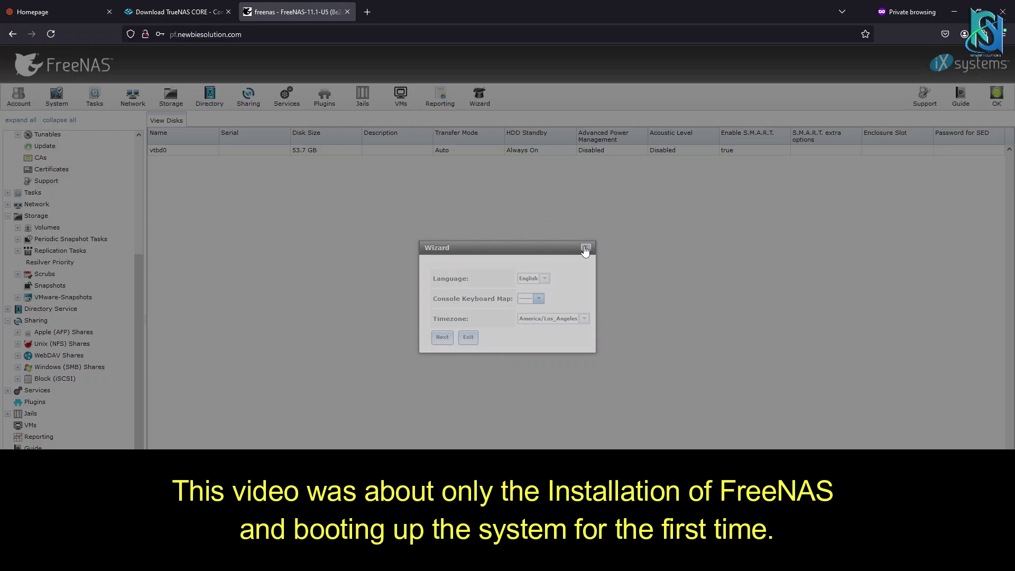